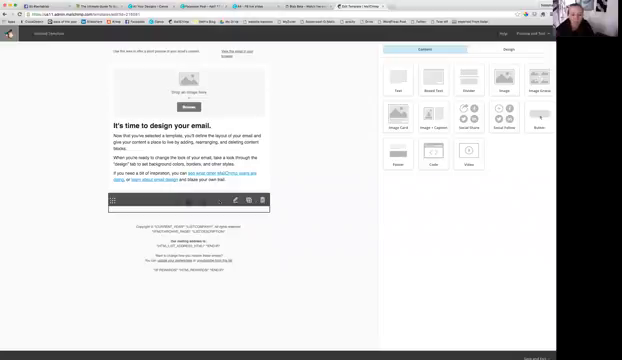
Step: Set the Social Follow block's Icon Style to Outlined and save and close the block
left_click(218, 200)
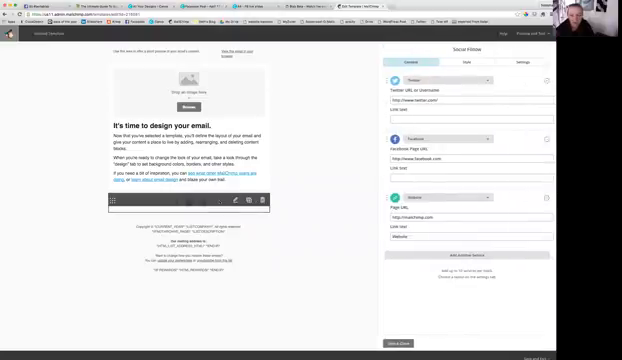
left_click(468, 62)
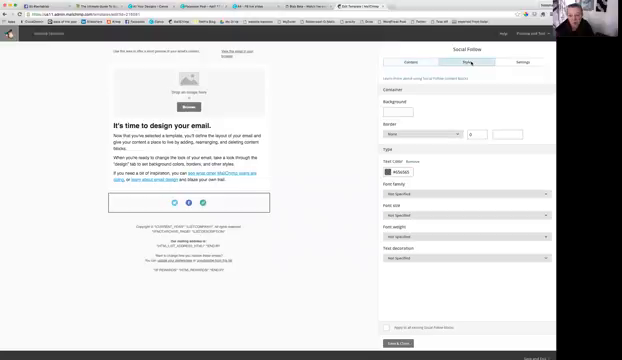
left_click(520, 62)
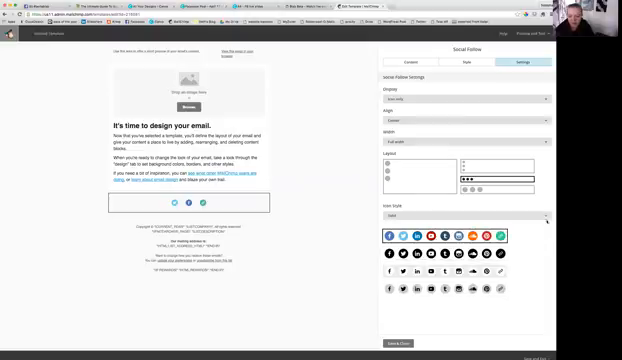
left_click(546, 215)
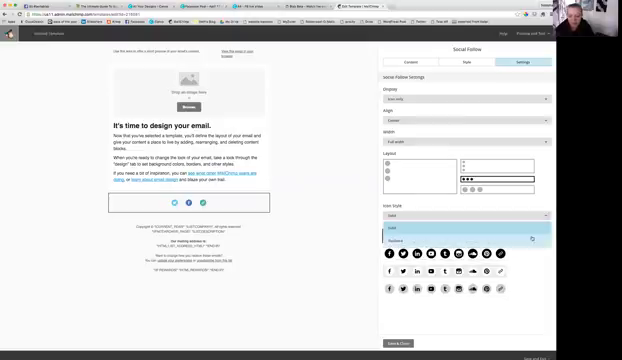
left_click(530, 241)
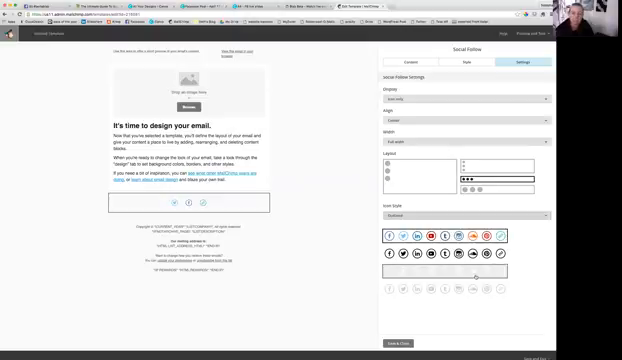
left_click(398, 343)
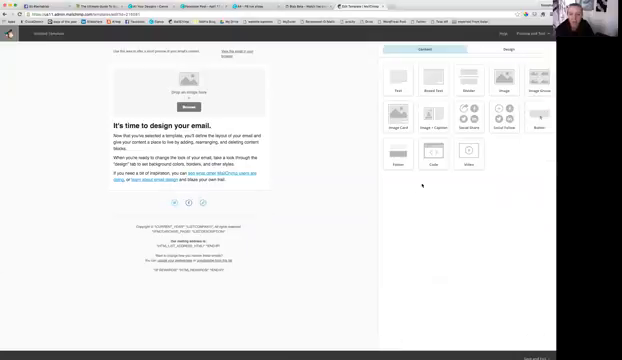
Step: Reopen the Social Follow block's Content editor and focus the Twitter and Facebook URL fields
left_click(188, 205)
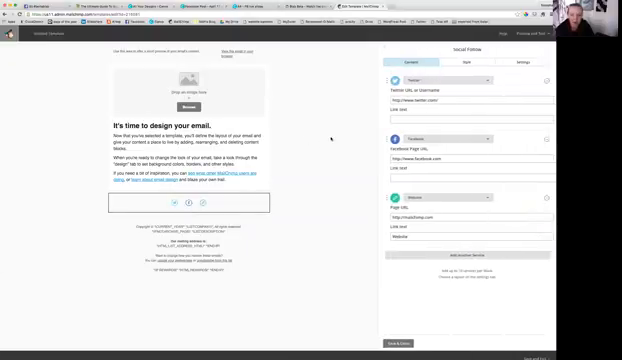
left_click(440, 101)
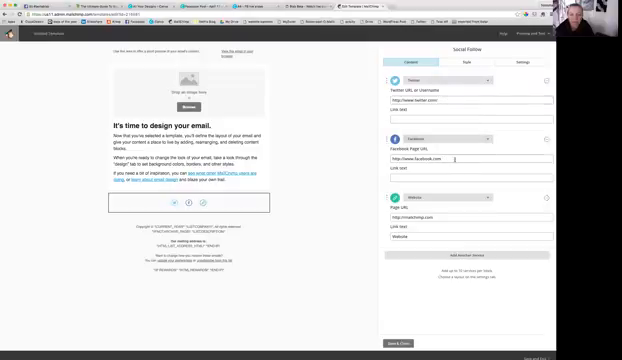
left_click(402, 217)
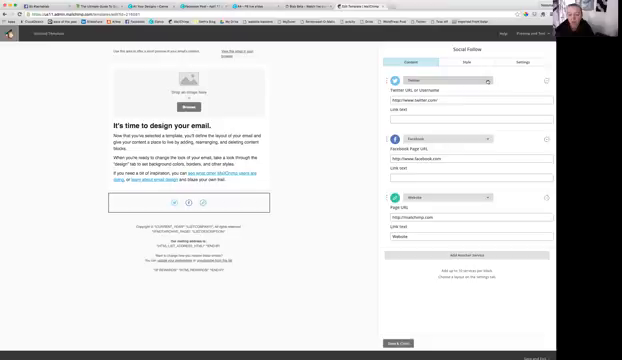
Step: Switch the first service from Twitter to LinkedIn and edit the Facebook and website addresses
left_click(488, 81)
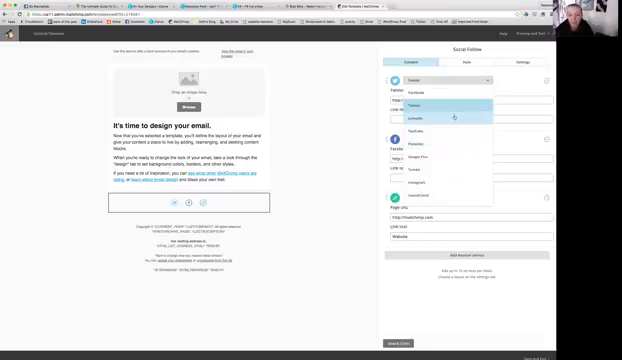
left_click(454, 117)
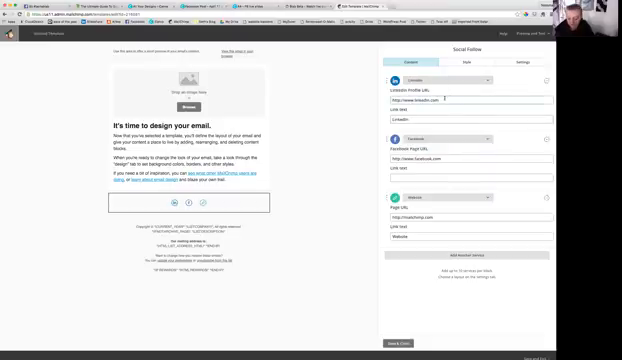
left_click(444, 159)
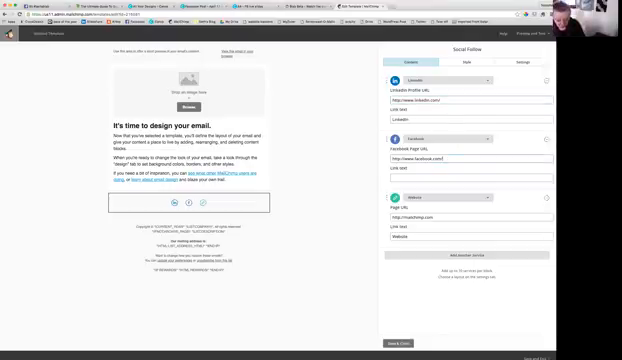
type("cuskecha")
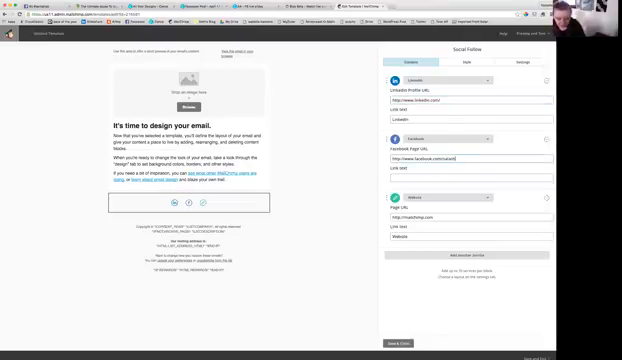
type("ts")
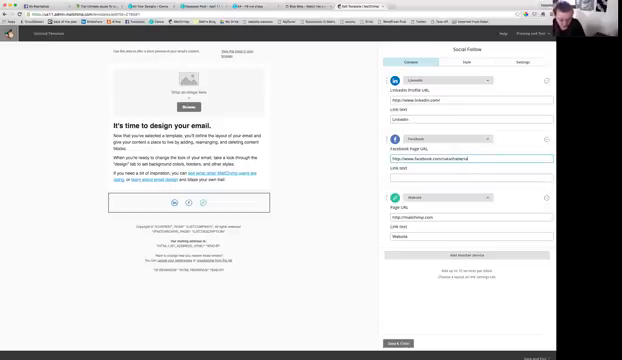
type("media")
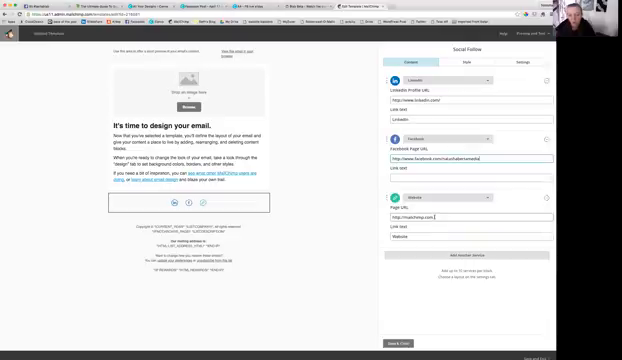
left_click_drag(434, 217, 412, 217)
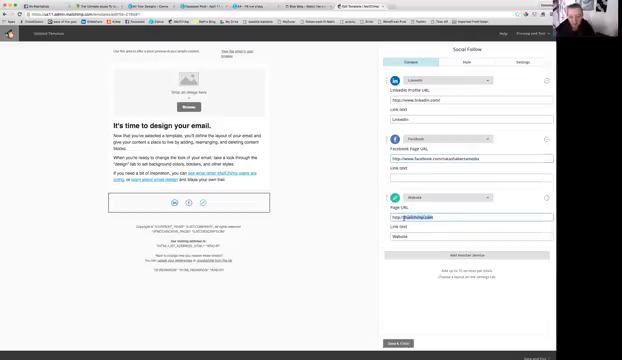
type("www.nakedta")
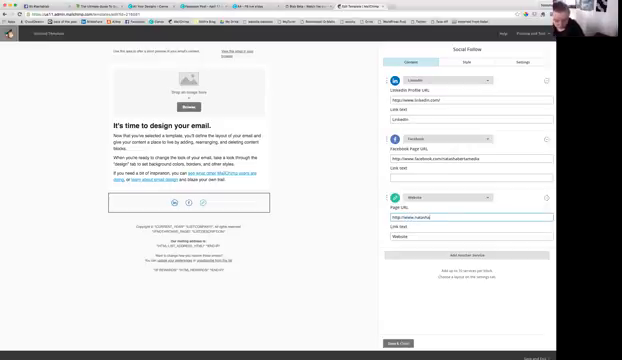
type("med")
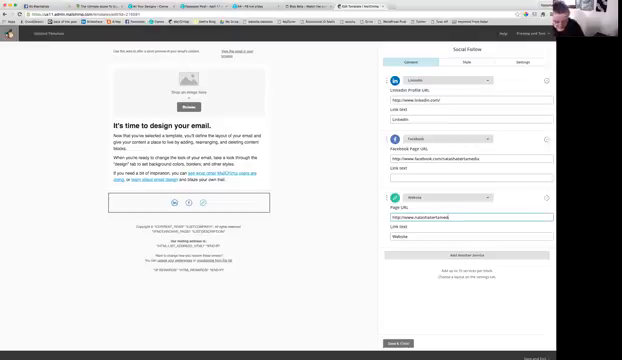
type("ia.com")
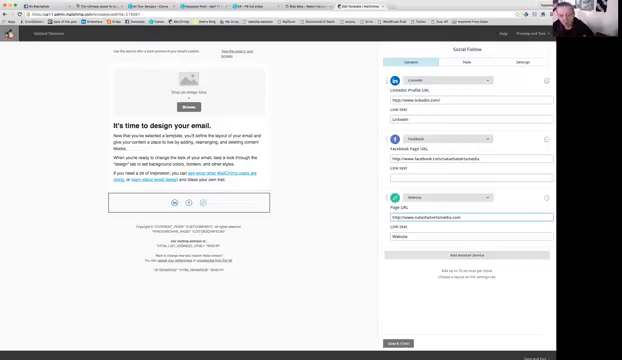
Step: Add a fourth service, browse its service list, and keep it set to Email
left_click(430, 255)
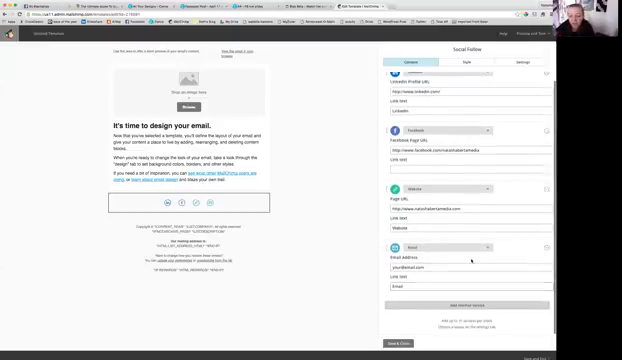
left_click(489, 255)
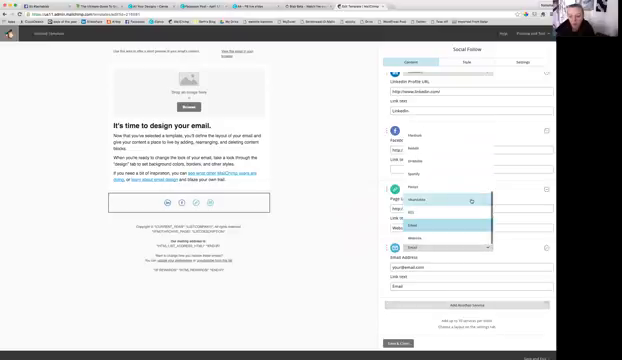
scroll(450, 210, "up", 3)
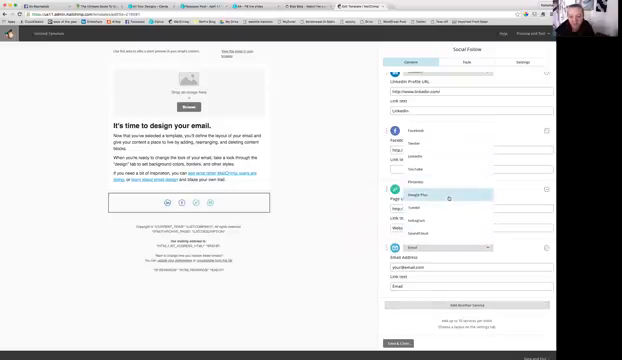
scroll(449, 200, "down", 3)
scroll(449, 200, "down", 4)
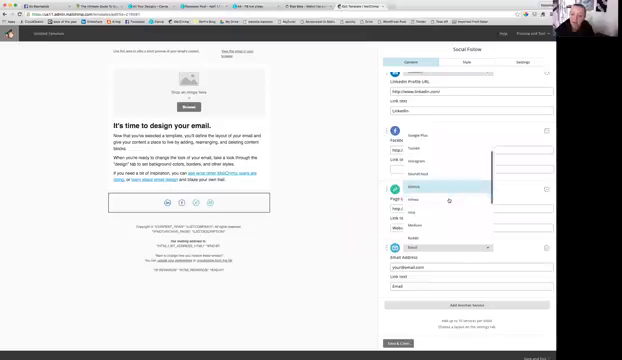
scroll(449, 199, "down", 3)
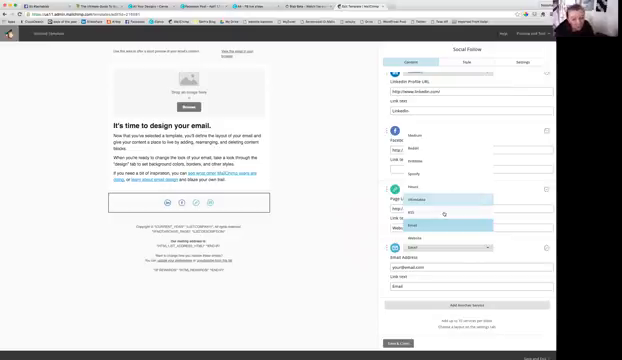
scroll(444, 213, "up", 2)
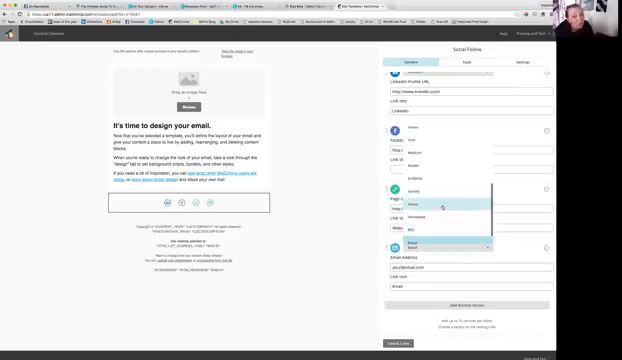
scroll(440, 195, "up", 4)
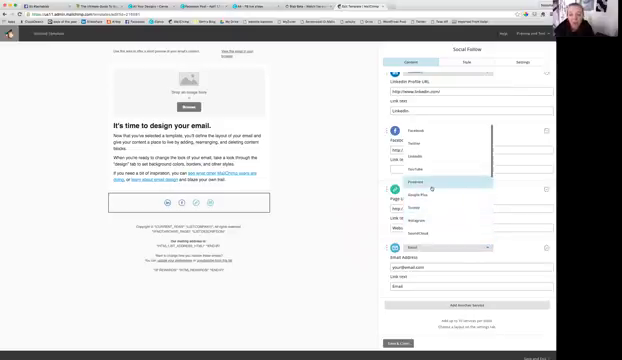
left_click(324, 163)
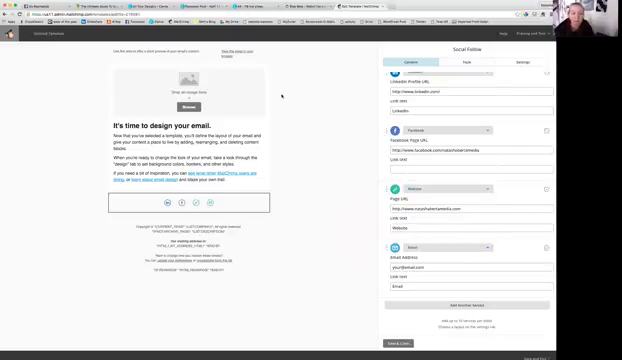